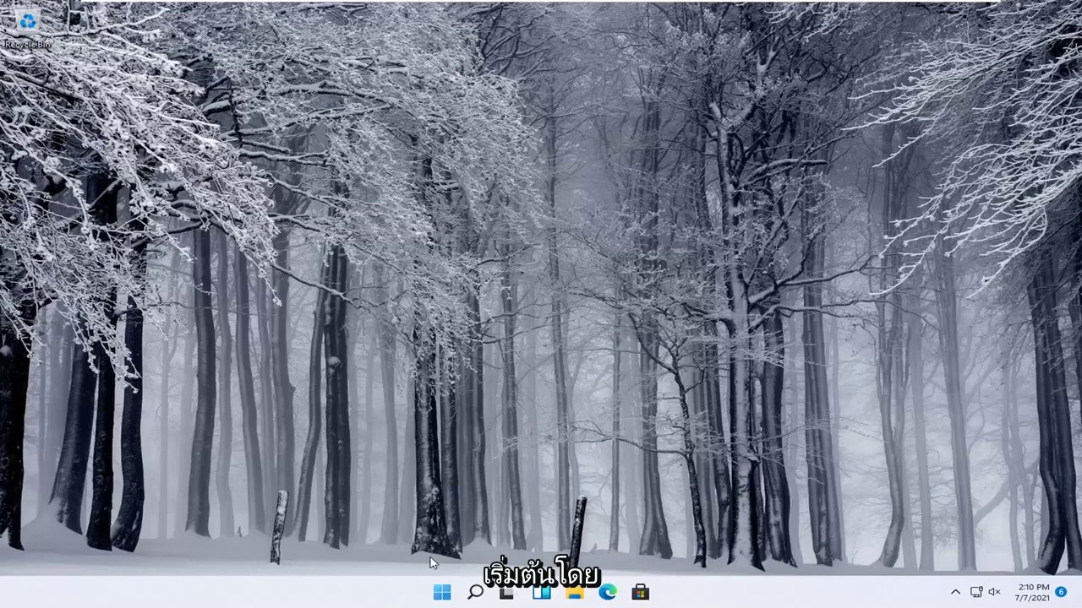
Step: Open Settings from the Start right-click menu and scroll Bluetooth & devices to Printers & scanners
{"action": "right_click", "coordinate": [439, 594]}
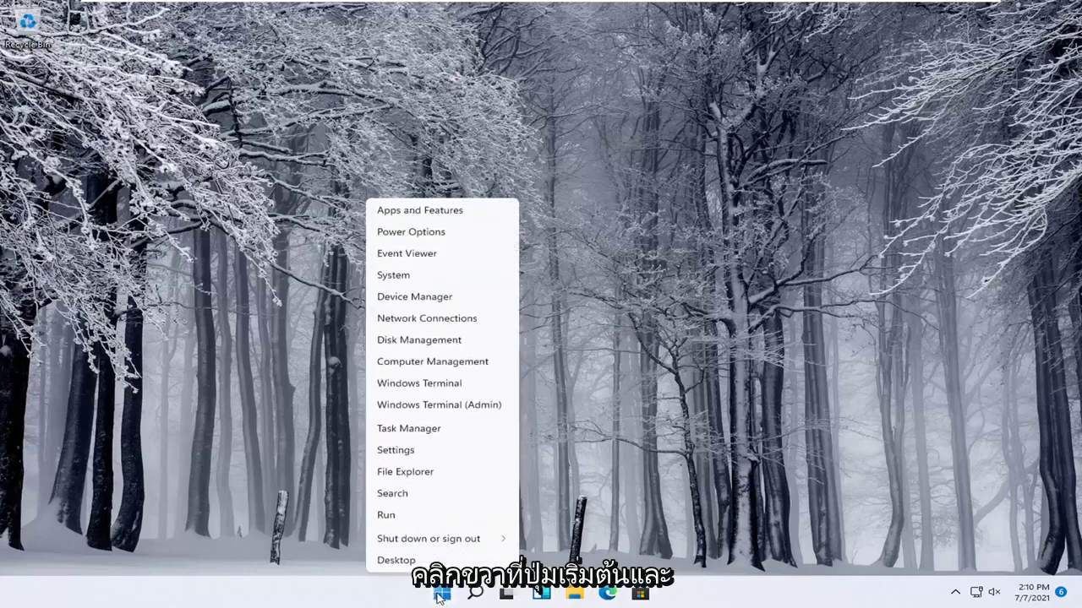
{"action": "left_click", "coordinate": [394, 452]}
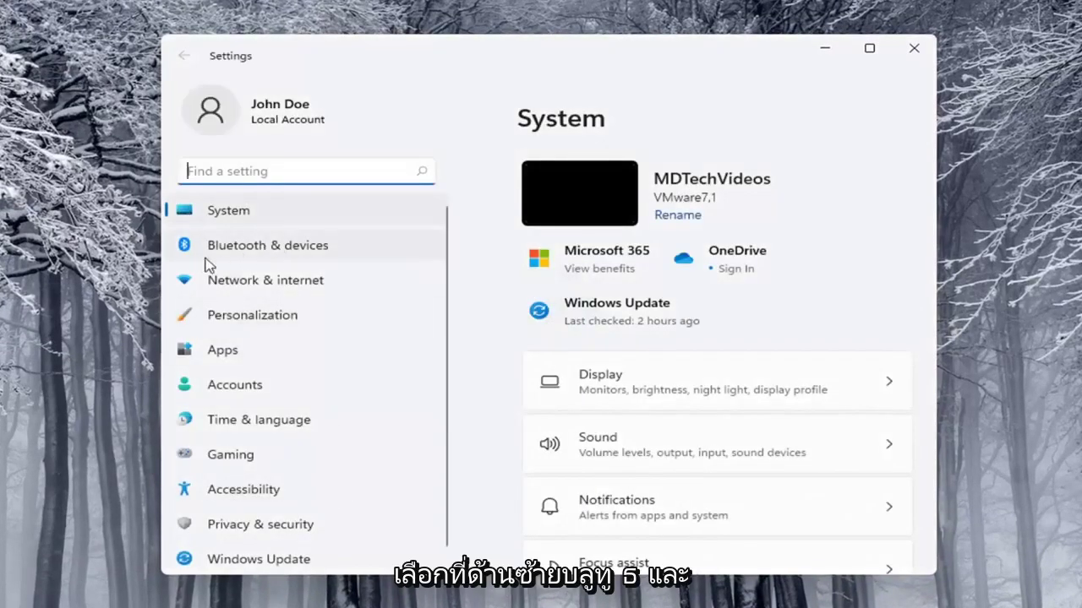
{"action": "left_click", "coordinate": [310, 255]}
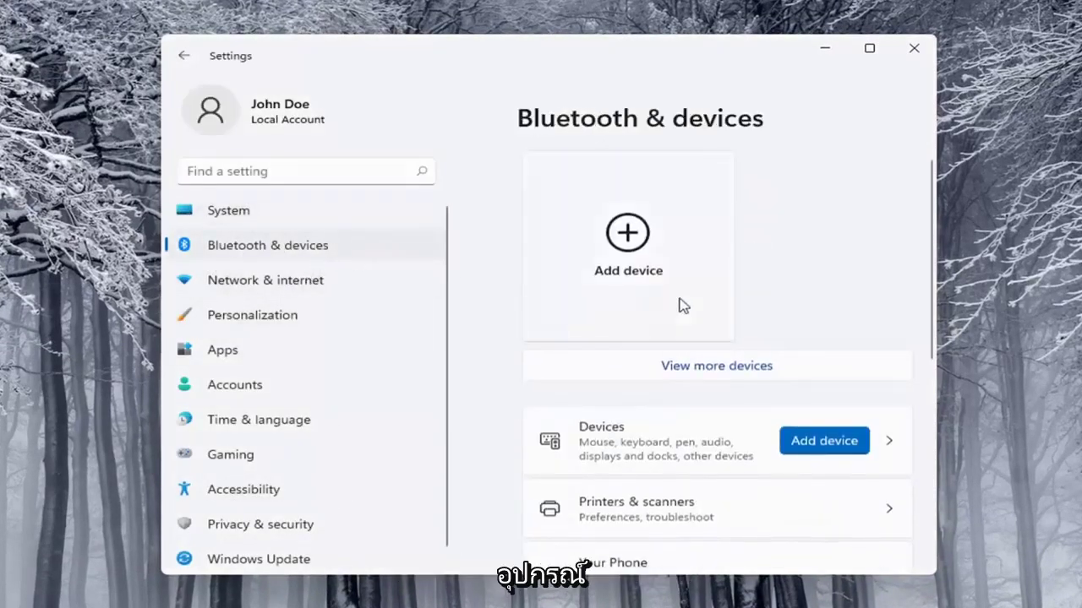
{"action": "scroll", "coordinate": [652, 360], "scroll_direction": "down", "scroll_amount": 2}
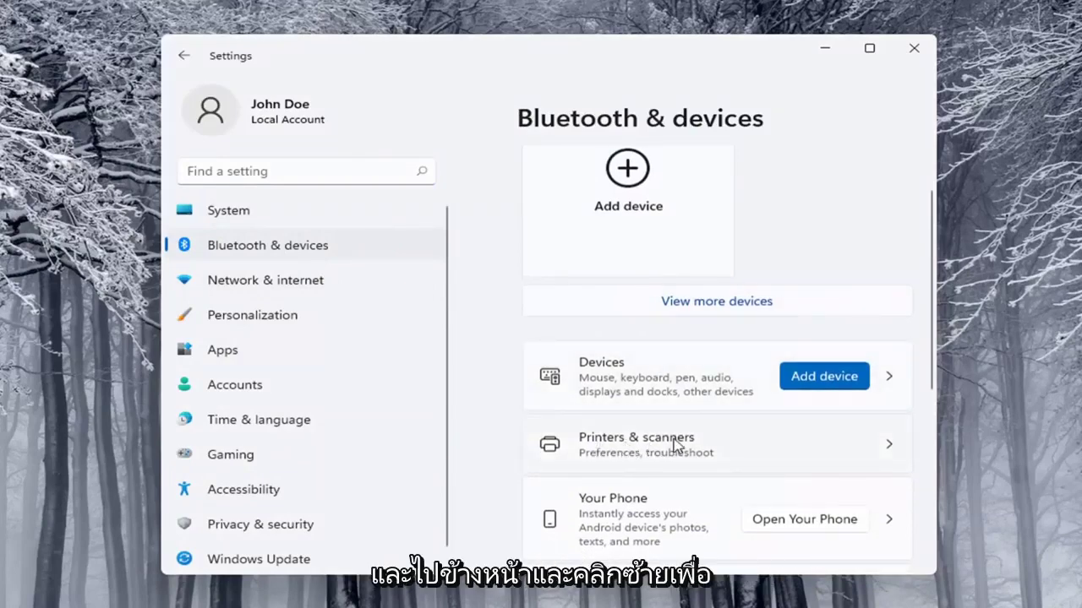
Step: In Printers & scanners, start adding a device and choose to add the printer manually
{"action": "left_click", "coordinate": [674, 442]}
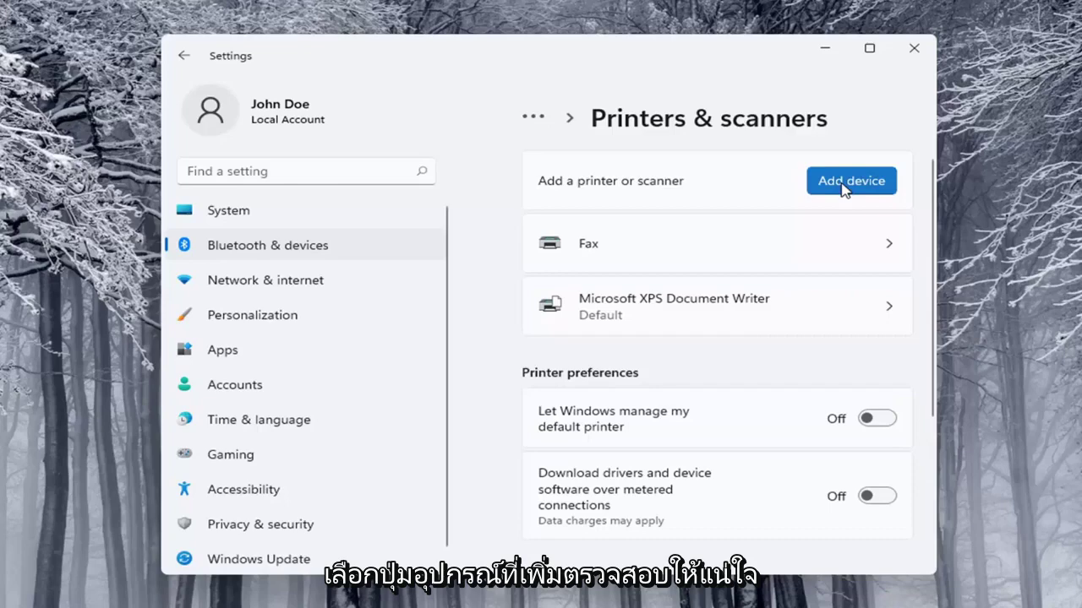
{"action": "left_click", "coordinate": [831, 186]}
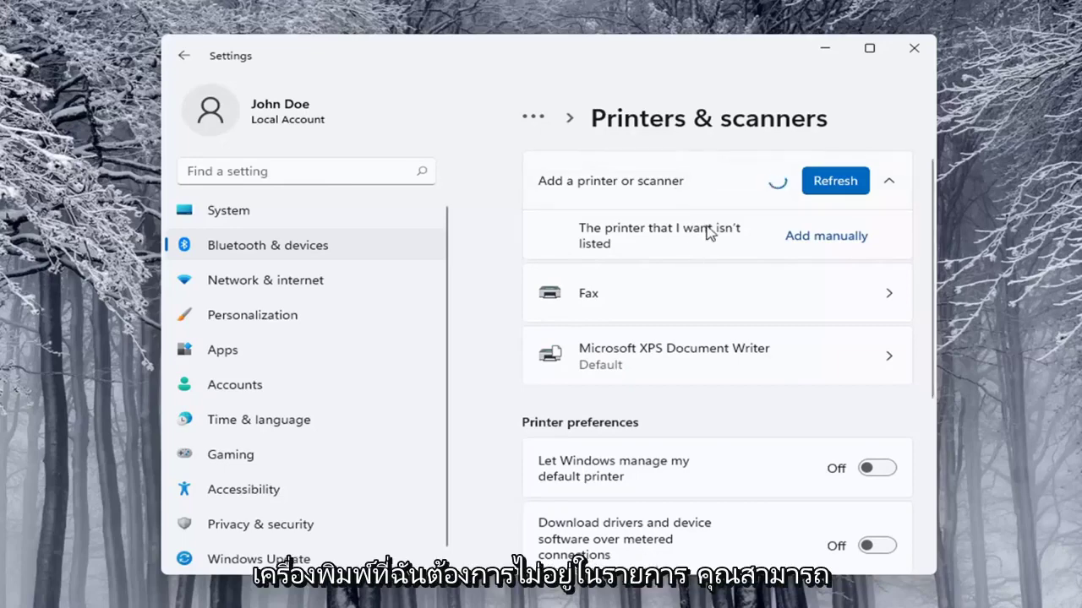
{"action": "left_click", "coordinate": [825, 240]}
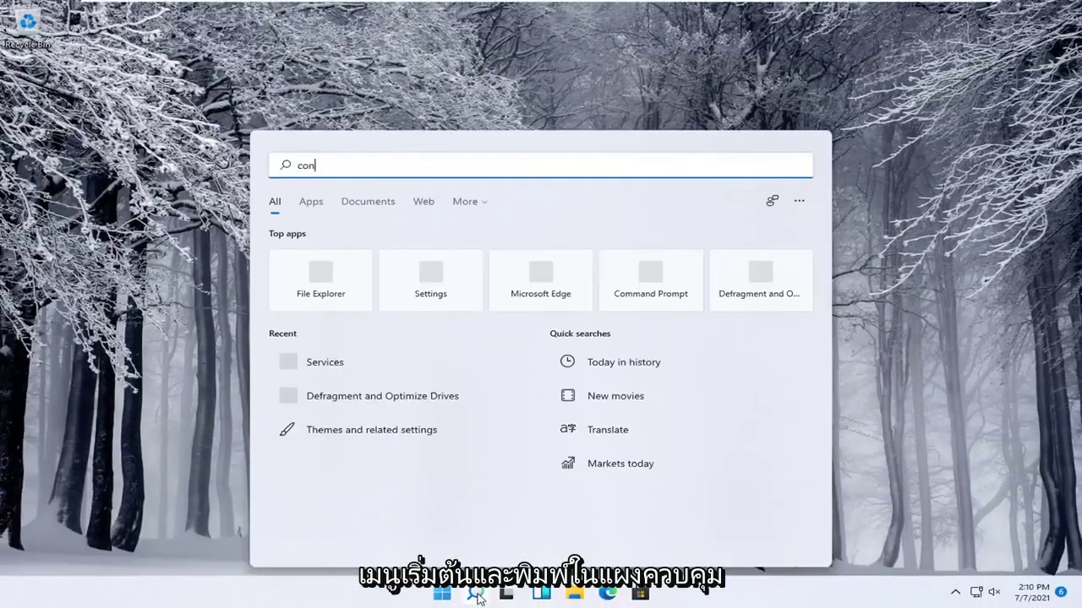
Step: Search for Control Panel, open it, and keep its Category view
{"action": "type", "text": "trol panel"}
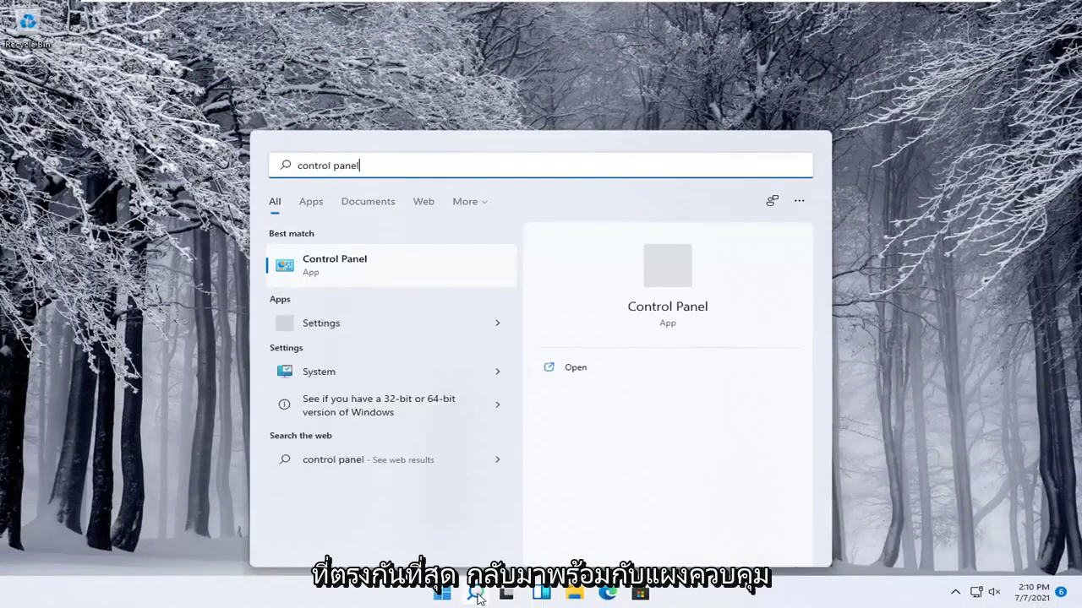
{"action": "left_click", "coordinate": [315, 268]}
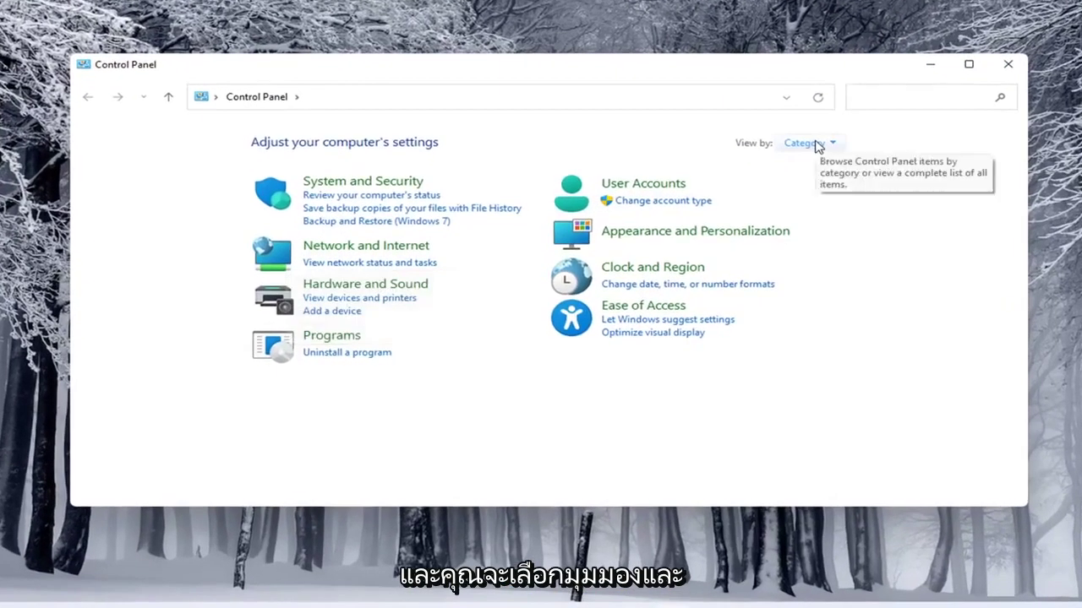
{"action": "left_click", "coordinate": [817, 147]}
{"action": "left_click", "coordinate": [808, 166]}
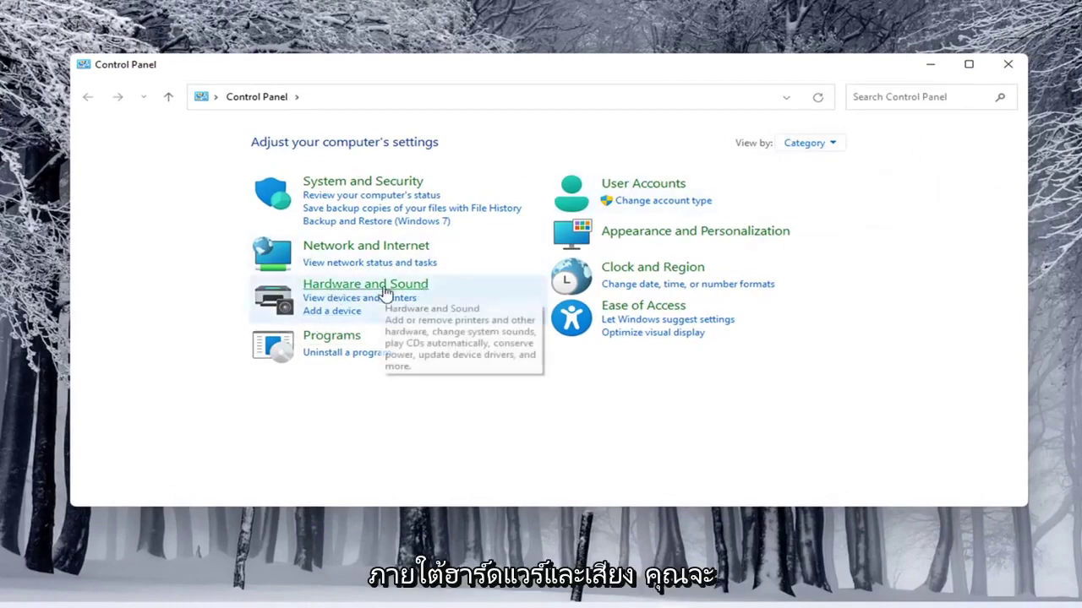
Step: Start an Add a device search, cancel it, and go to Hardware and Sound
{"action": "left_click", "coordinate": [332, 312]}
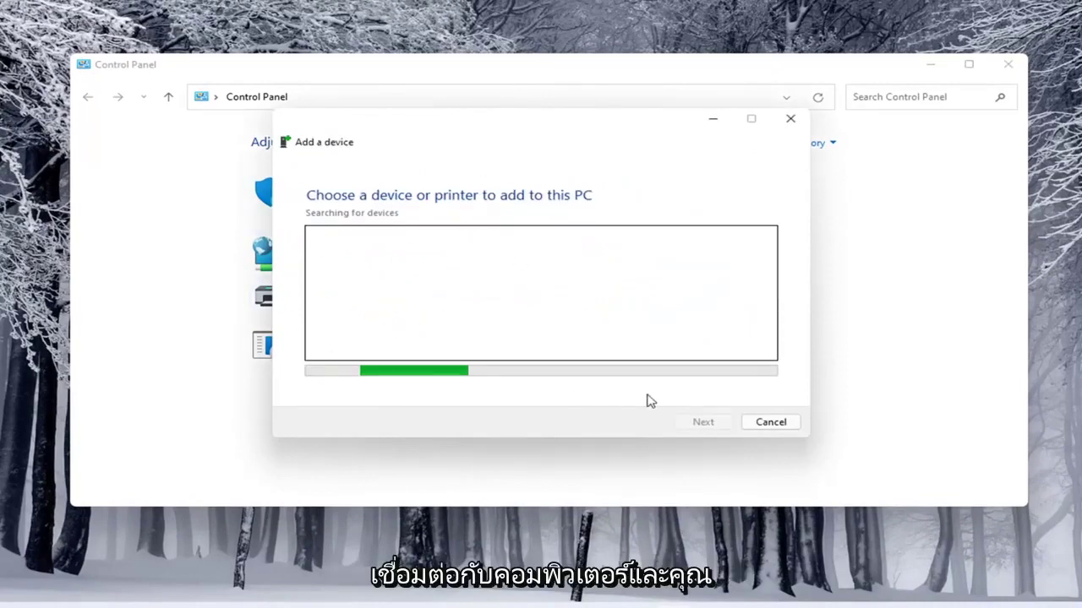
{"action": "left_click", "coordinate": [768, 425]}
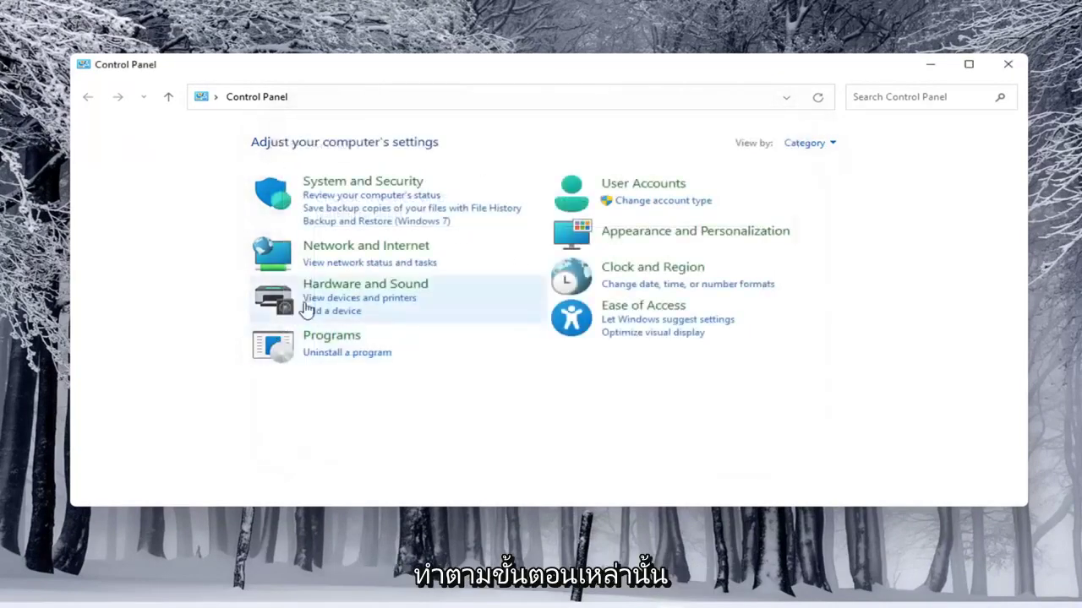
{"action": "left_click", "coordinate": [358, 292]}
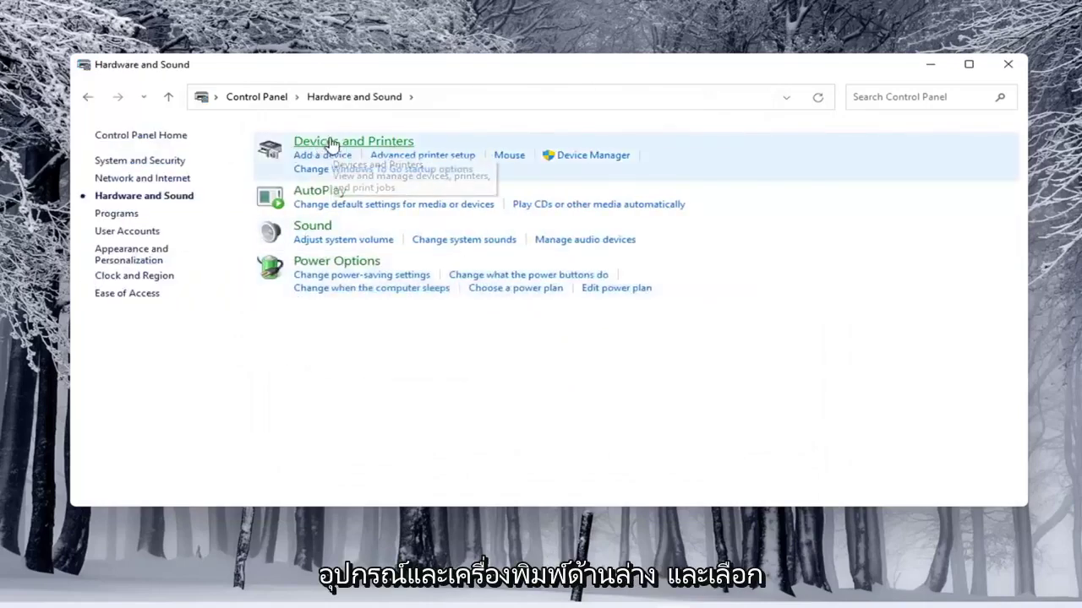
Step: Start adding a printer from the Devices and Printers toolbar
{"action": "left_click", "coordinate": [357, 149]}
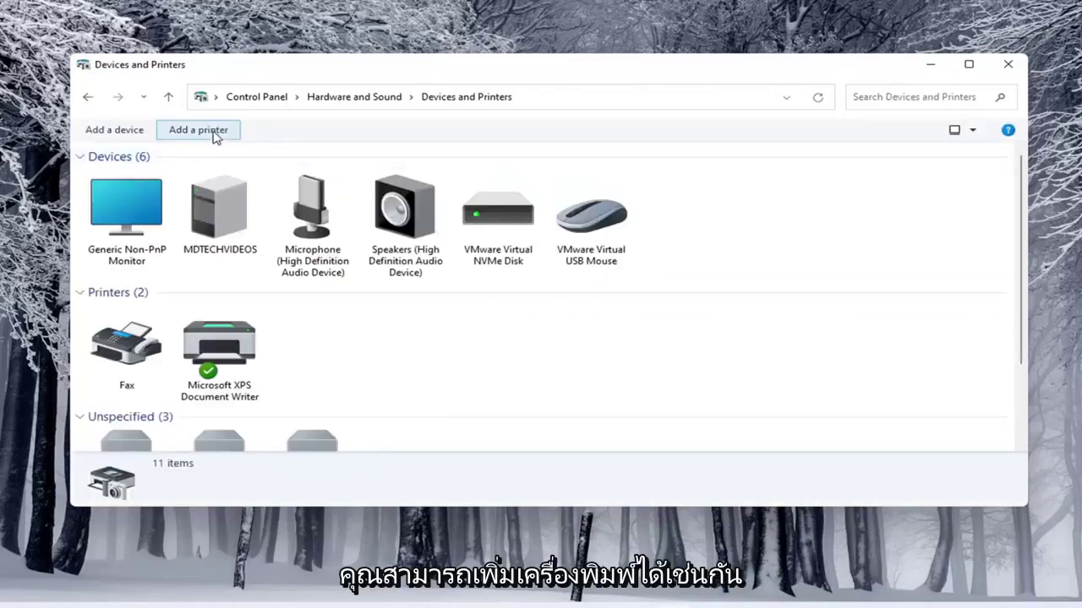
{"action": "left_click", "coordinate": [214, 132]}
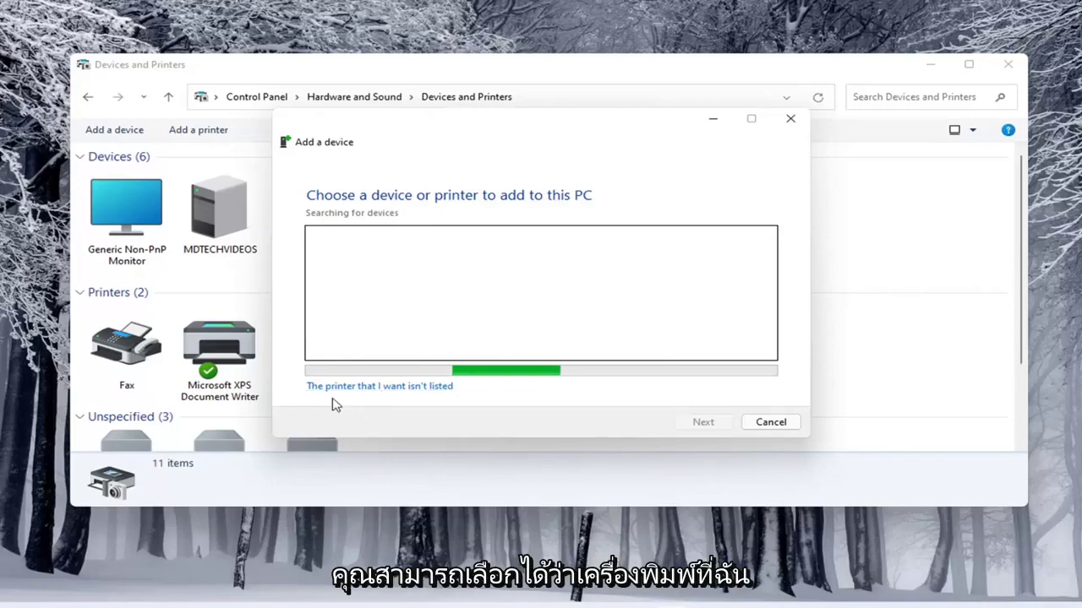
Step: Choose 'The printer that I want isn't listed', review the Add Printer options, then close both dialogs
{"action": "left_click", "coordinate": [388, 387]}
{"action": "left_click_drag", "start_coordinate": [457, 142], "coordinate": [450, 128]}
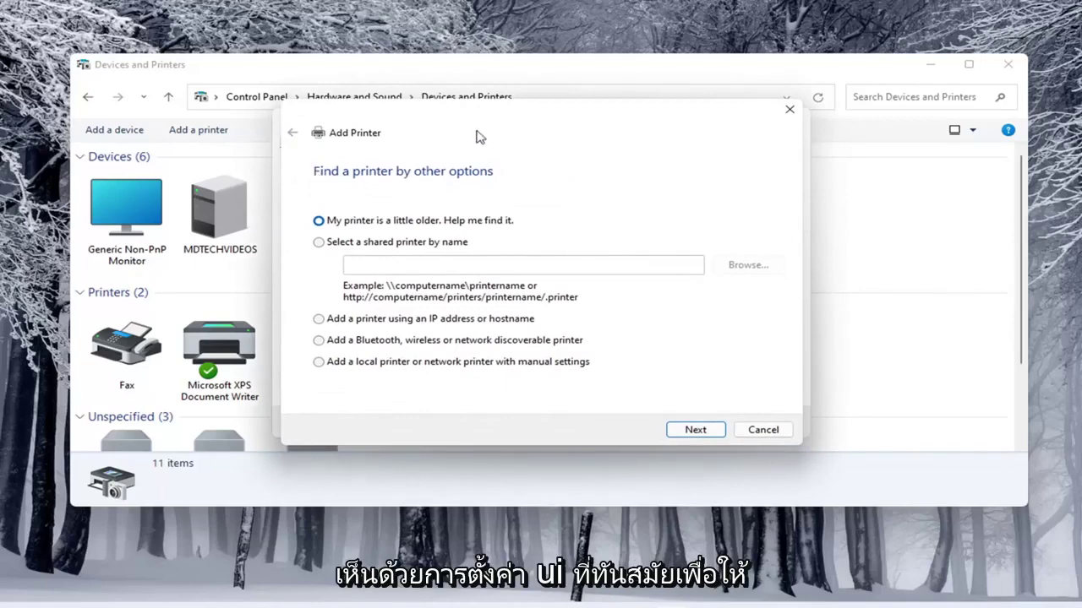
{"action": "mouse_move", "coordinate": [458, 119]}
{"action": "left_mouse_down"}
{"action": "mouse_move", "coordinate": [446, 122]}
{"action": "mouse_move", "coordinate": [456, 118]}
{"action": "left_mouse_up"}
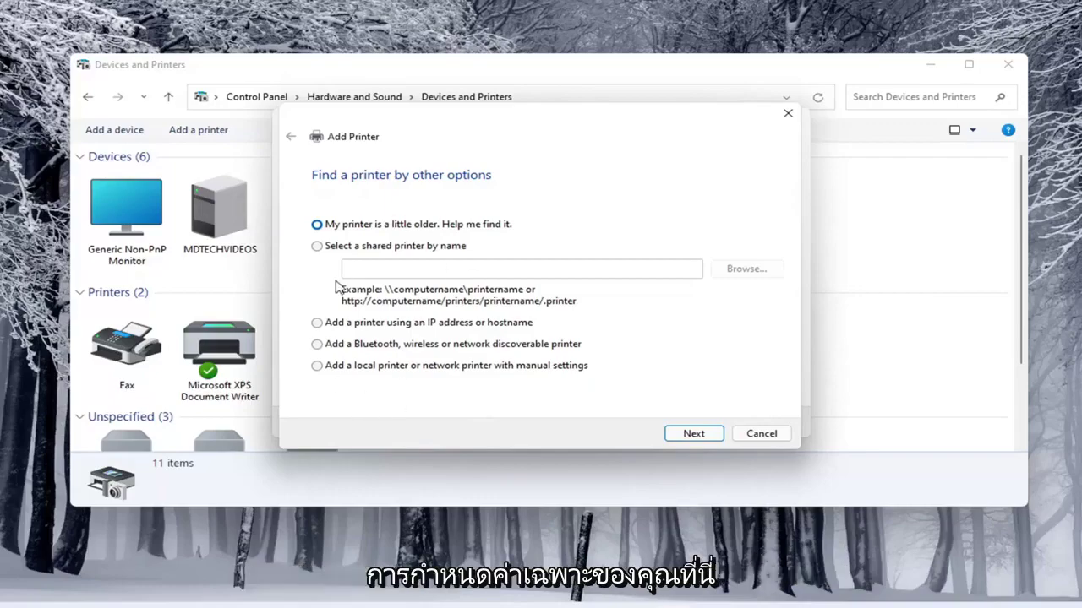
{"action": "left_click", "coordinate": [787, 114]}
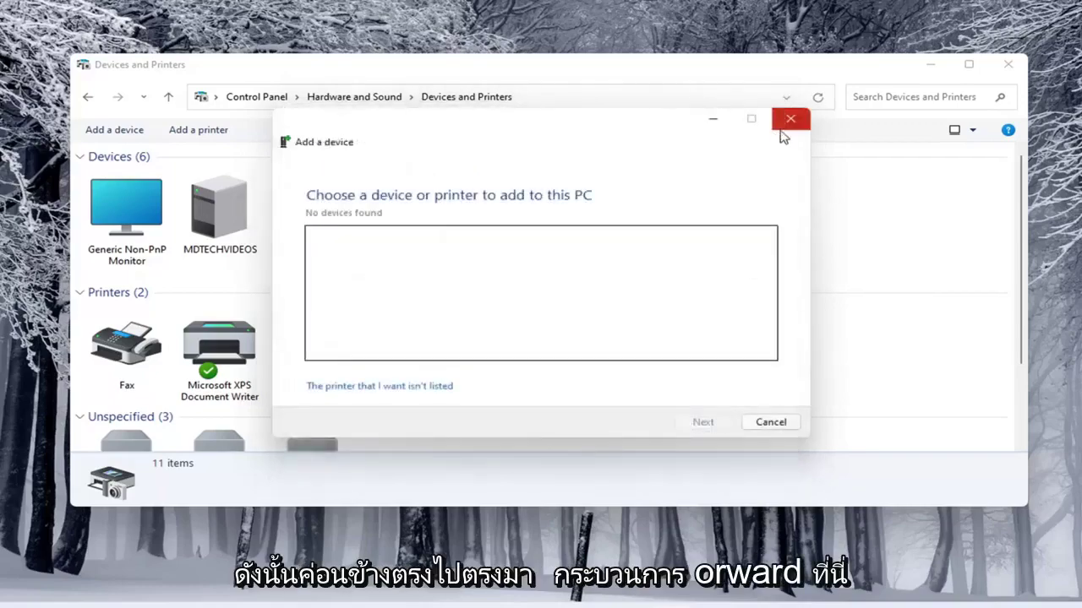
{"action": "left_click", "coordinate": [785, 119]}
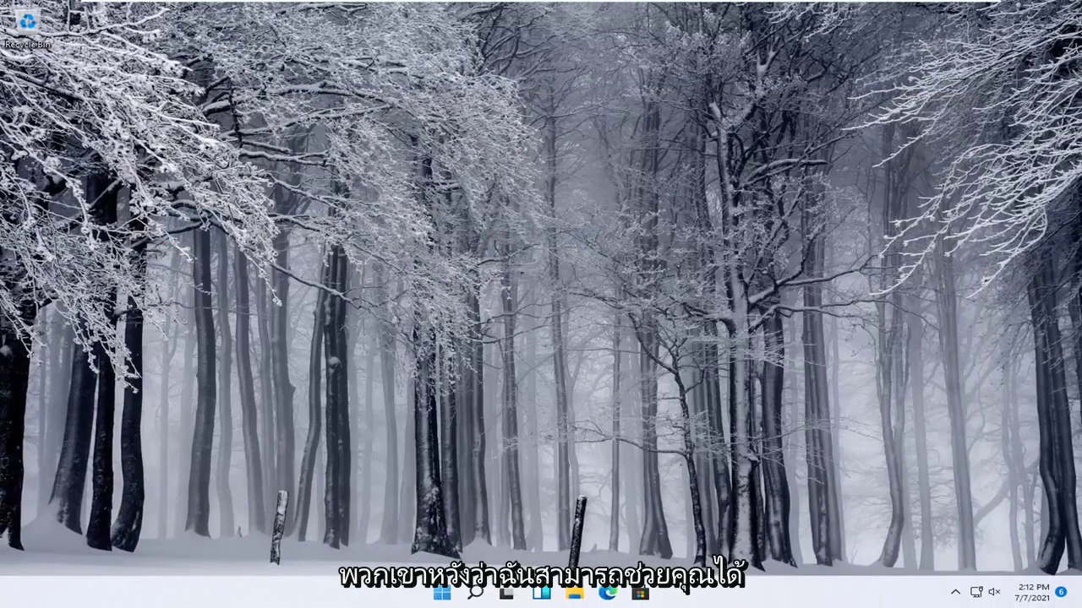